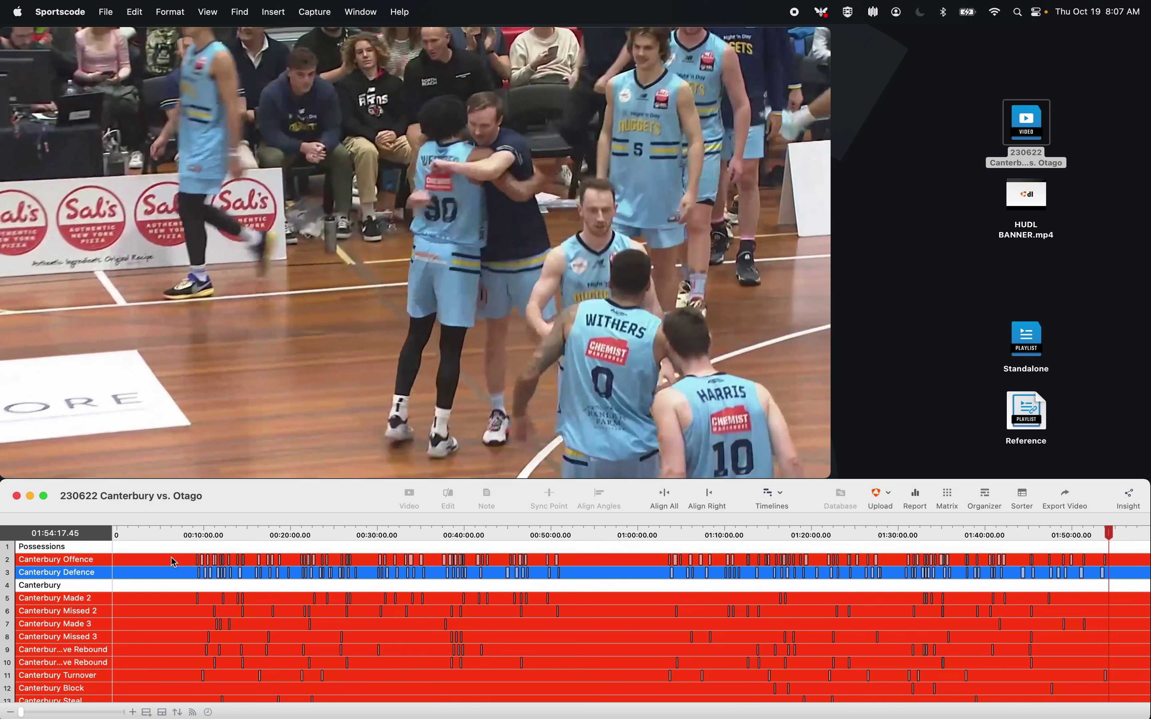
# - Marquee-select the first nine Canterbury Offence instances and send them to a new sorter
pyautogui.moveTo(172, 557); pyautogui.dragTo(242, 563)
pyautogui.click(1022, 495)
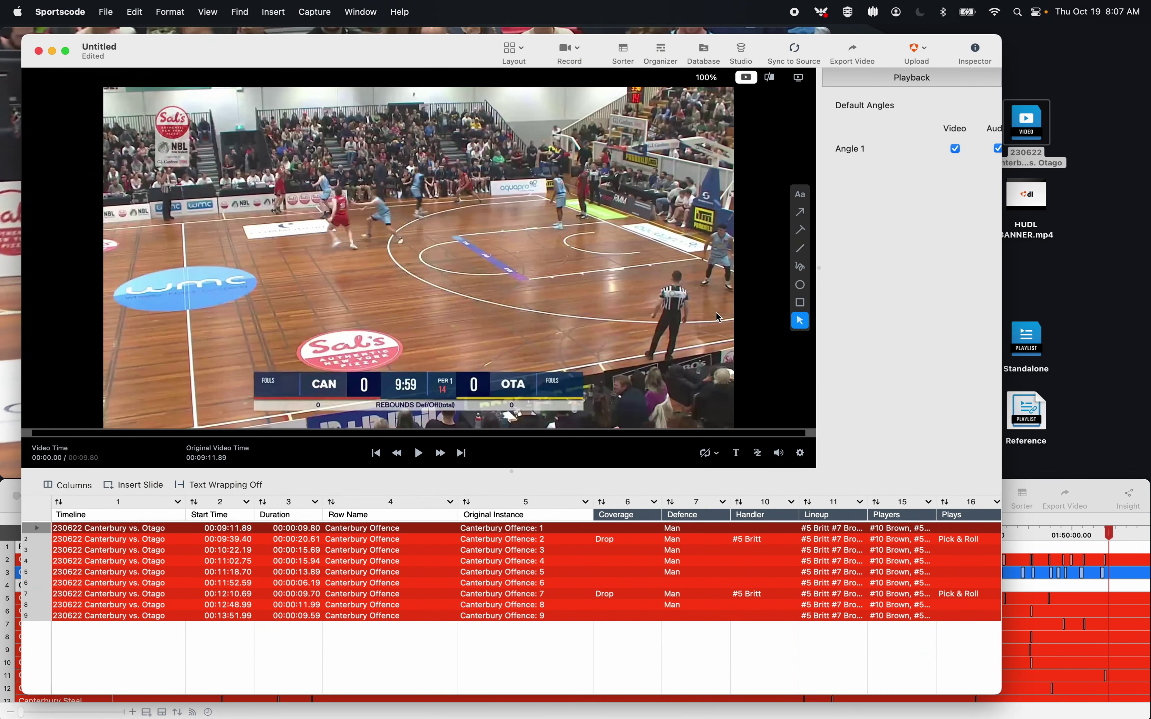
# - Begin a Standalone, video-included save of the new sorter, then cancel it
pyautogui.press('super+s')
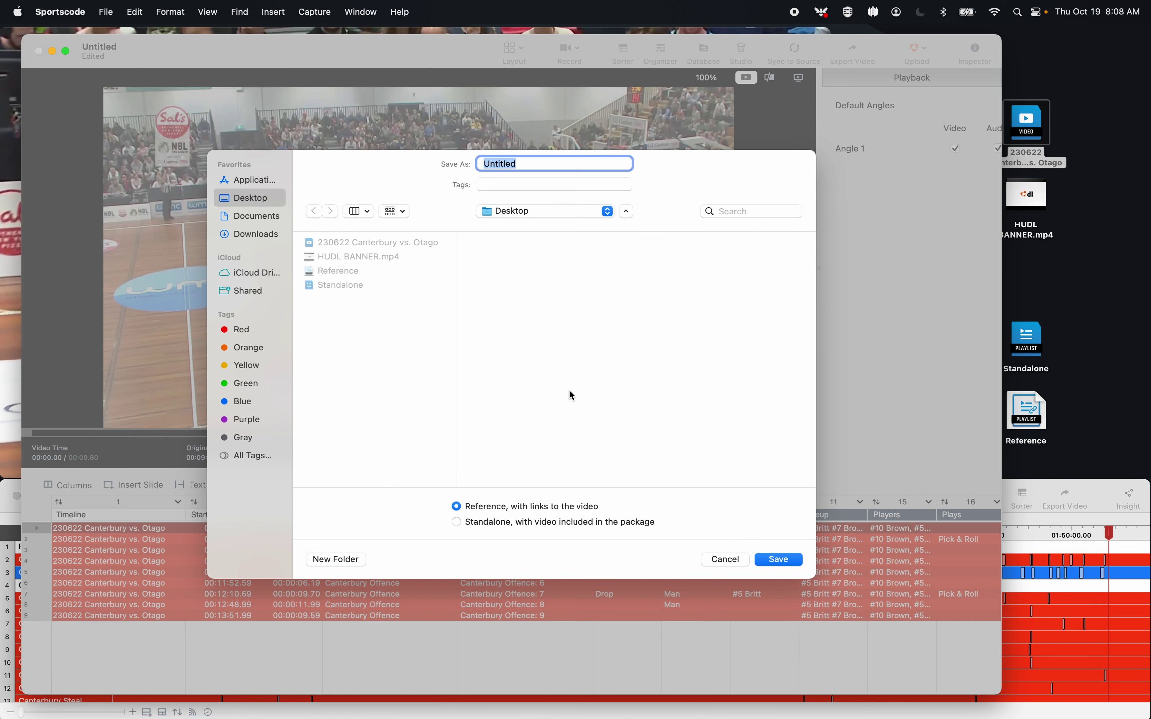
pyautogui.click(457, 523)
pyautogui.click(726, 558)
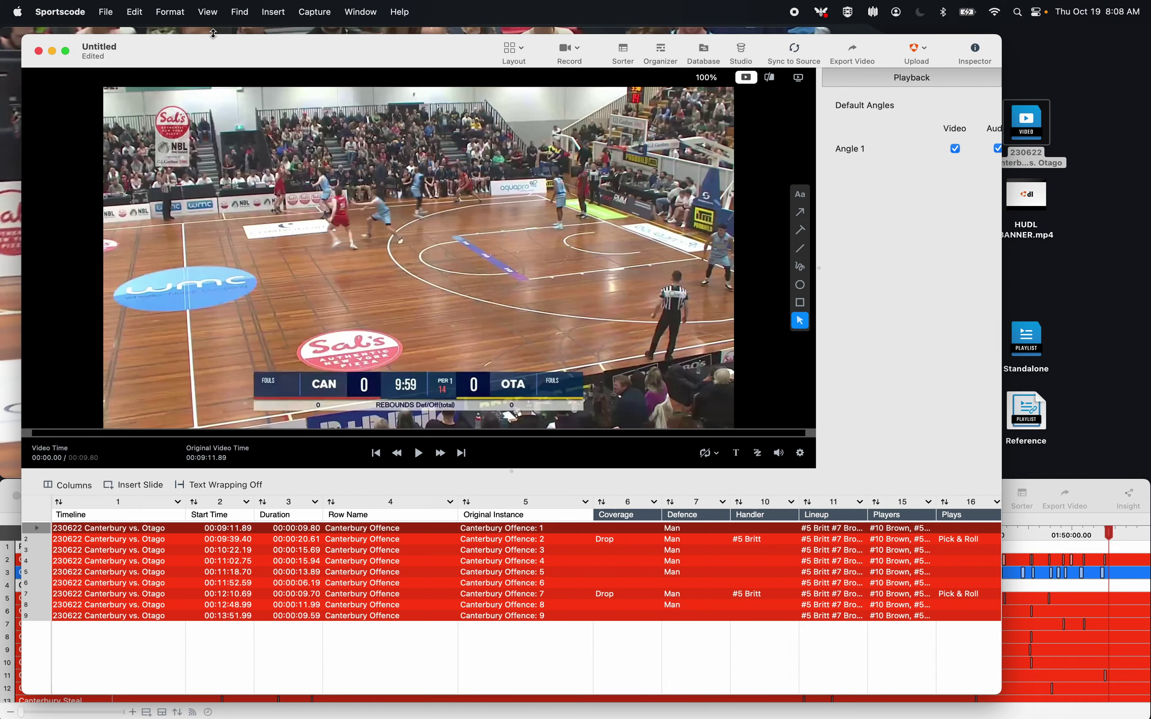
# - Close the Untitled sorter, deleting it unsaved, and close the game movie window
pyautogui.click(39, 50)
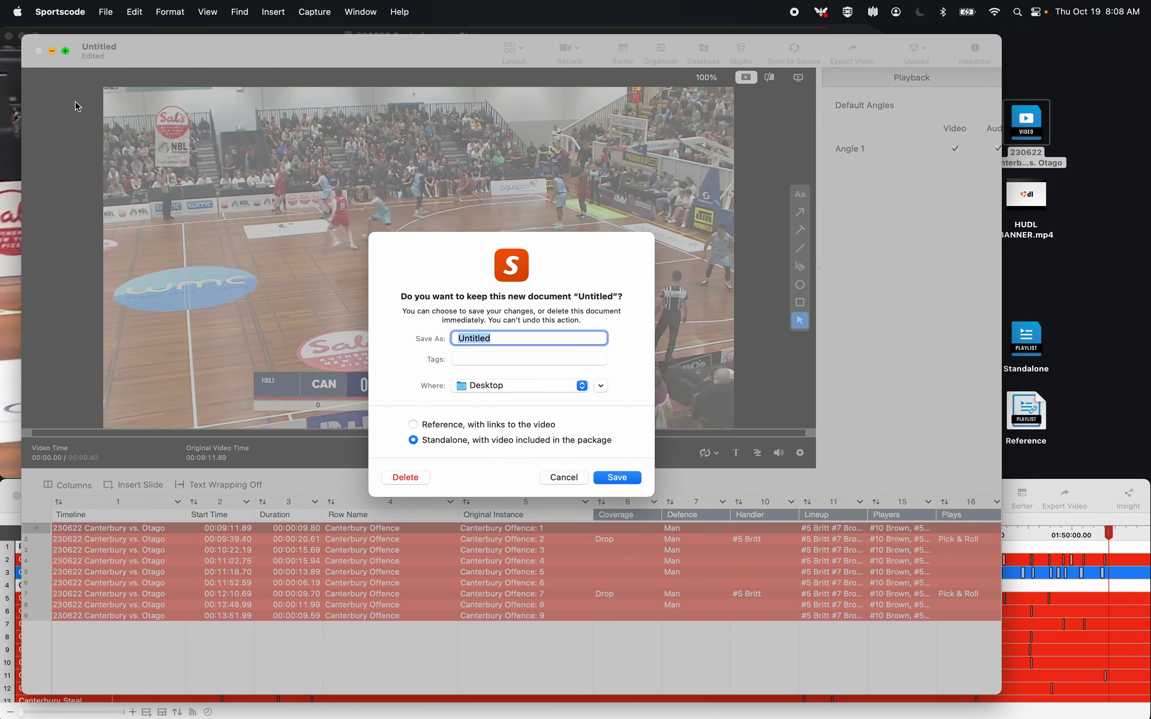
pyautogui.click(390, 474)
pyautogui.click(20, 495)
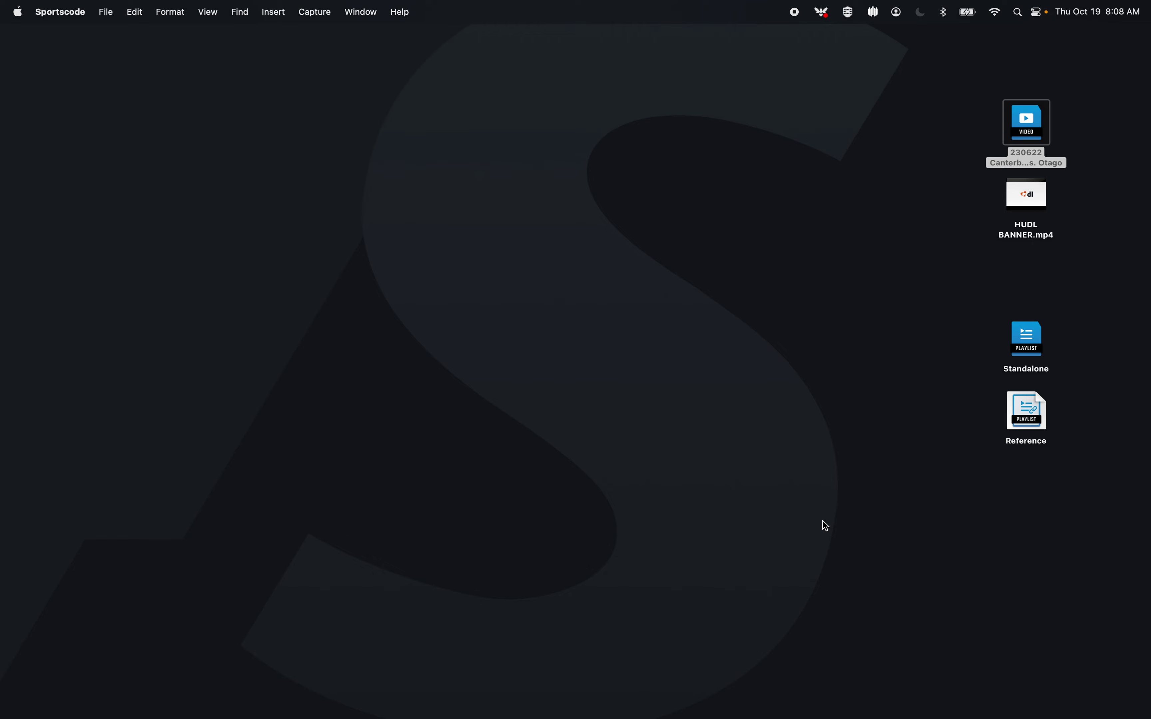
pyautogui.press('super+q')
pyautogui.click(1078, 375)
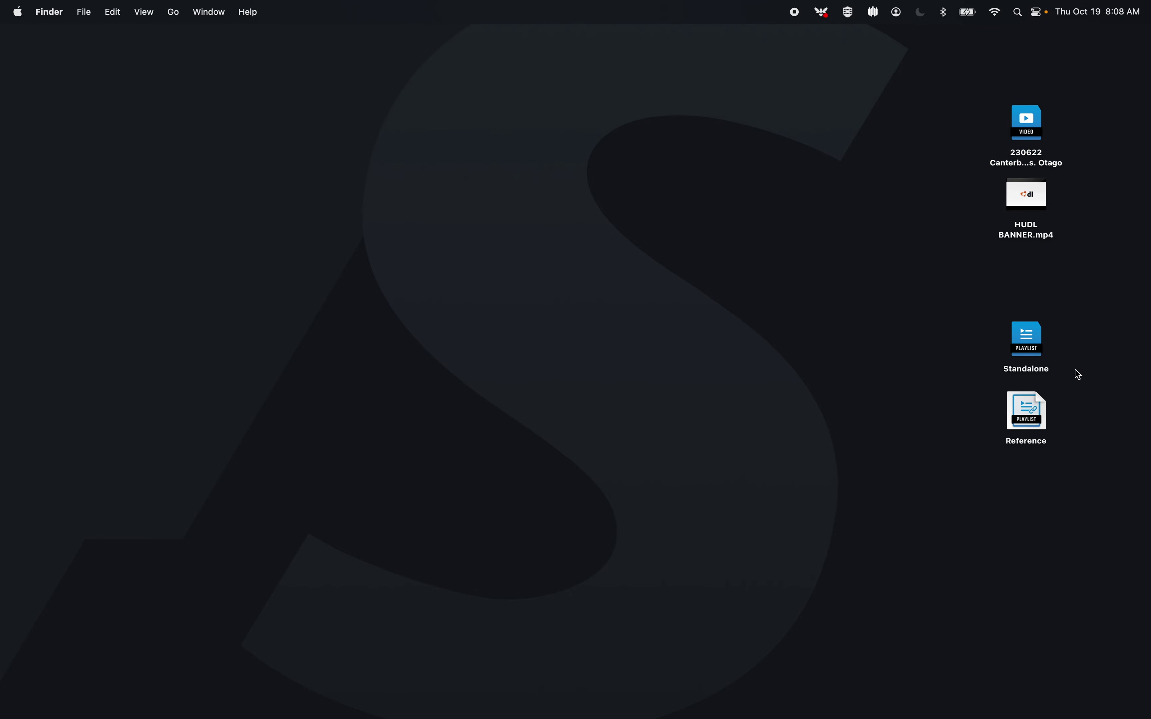
pyautogui.click(1035, 349)
pyautogui.press('super+i')
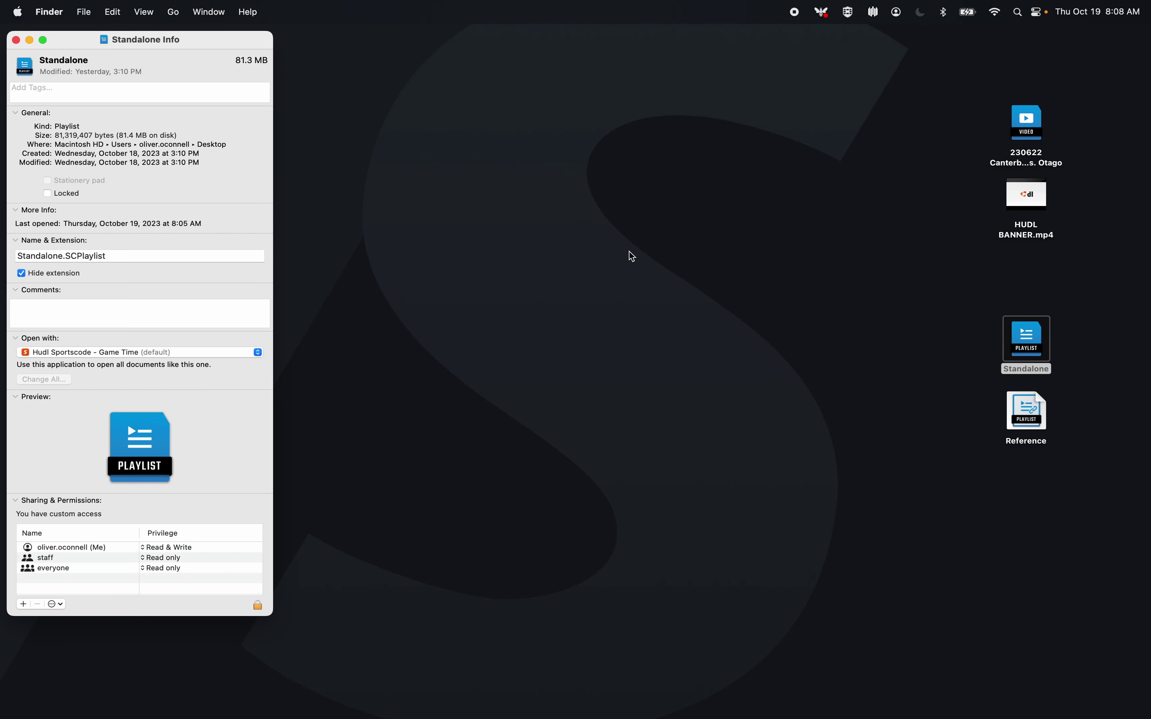
pyautogui.moveTo(221, 47); pyautogui.dragTo(675, 77)
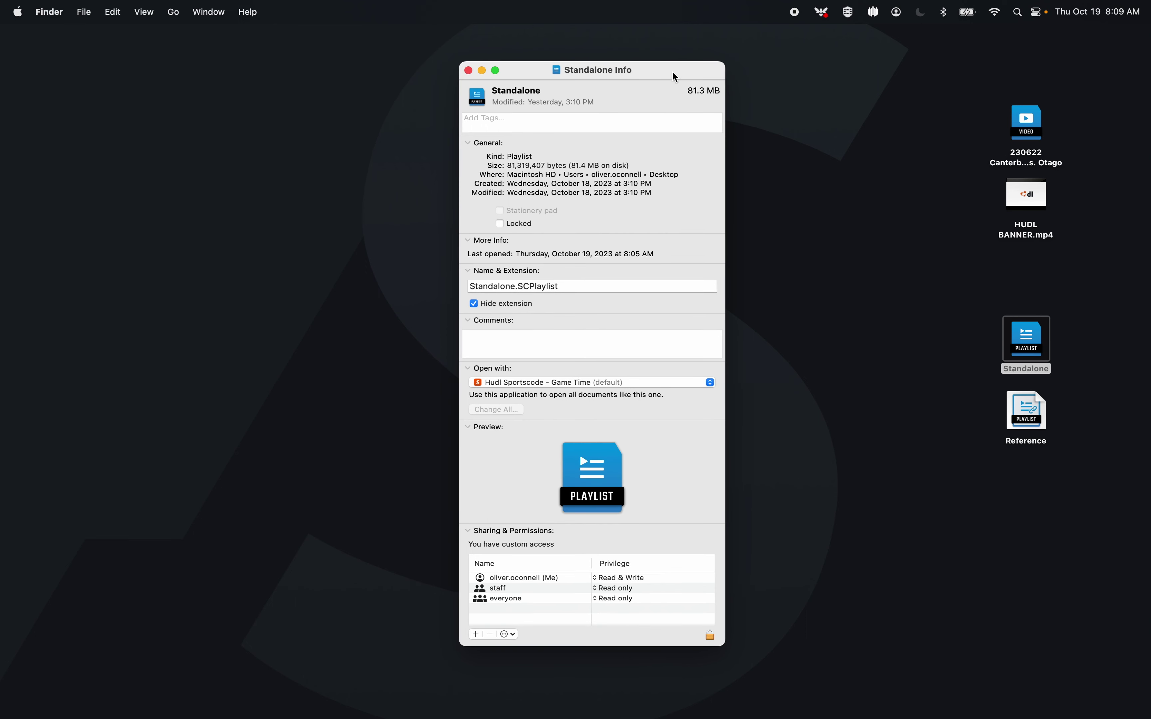
pyautogui.doubleClick(578, 165)
pyautogui.click(469, 69)
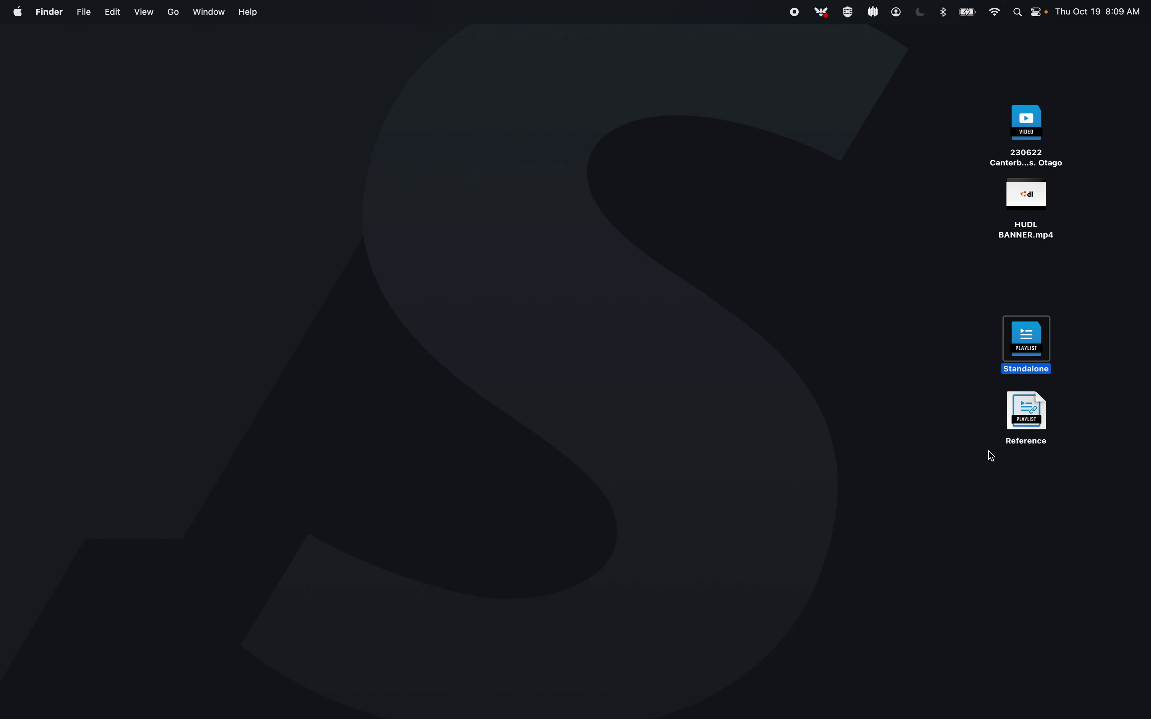
pyautogui.click(1020, 422)
pyautogui.press('super+i')
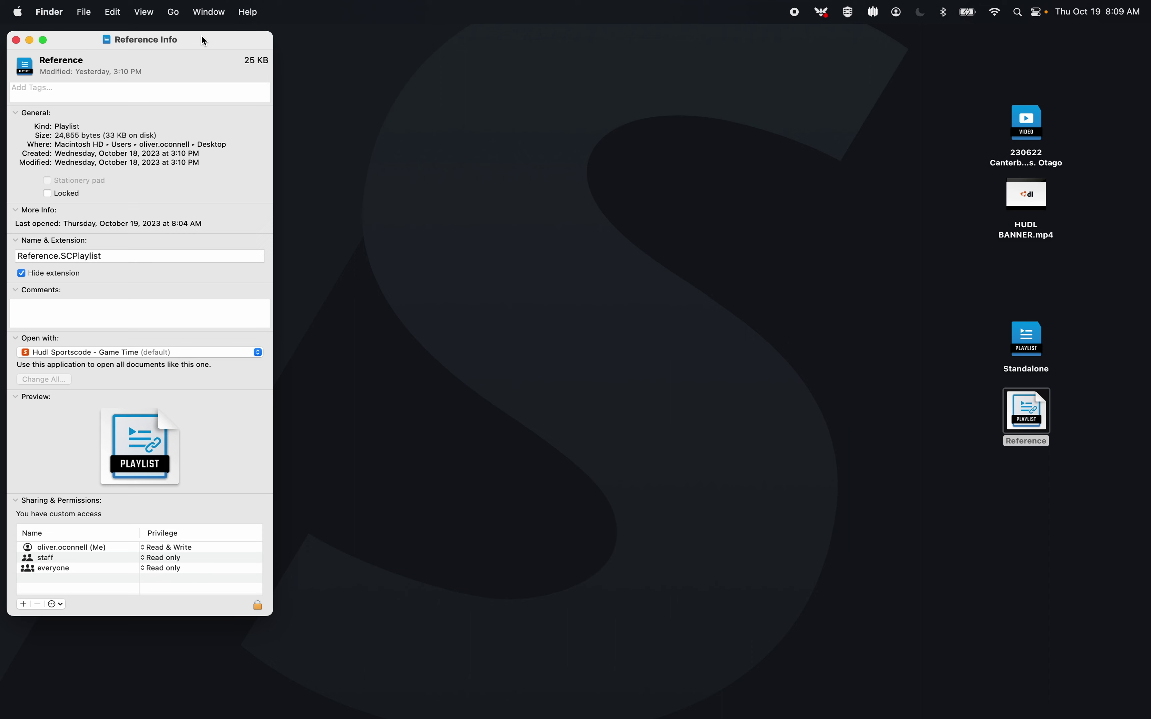
pyautogui.moveTo(202, 33); pyautogui.dragTo(663, 101)
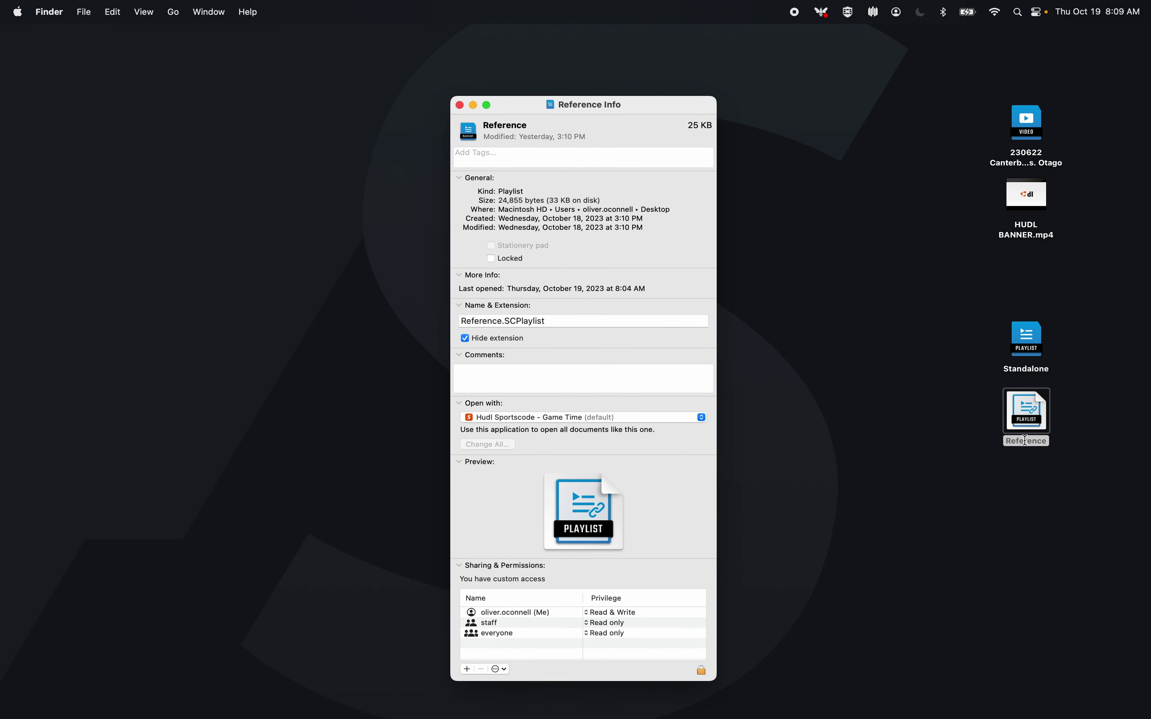
pyautogui.click(1034, 141)
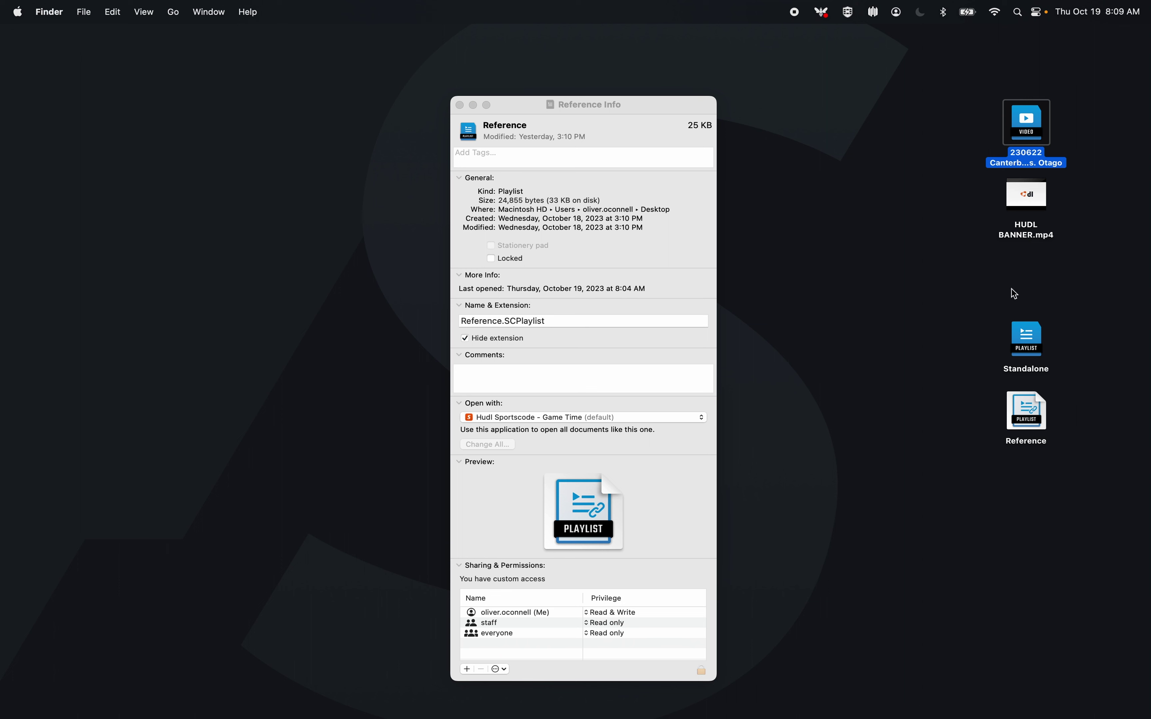
pyautogui.click(1014, 412)
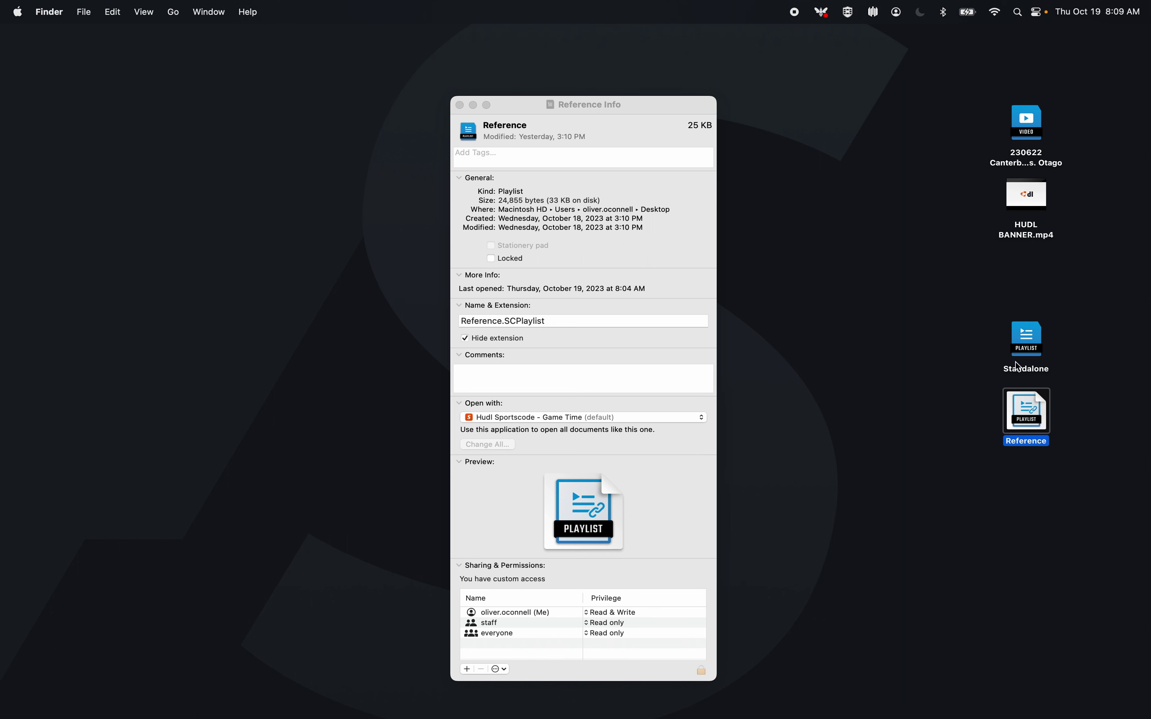
pyautogui.click(1021, 345)
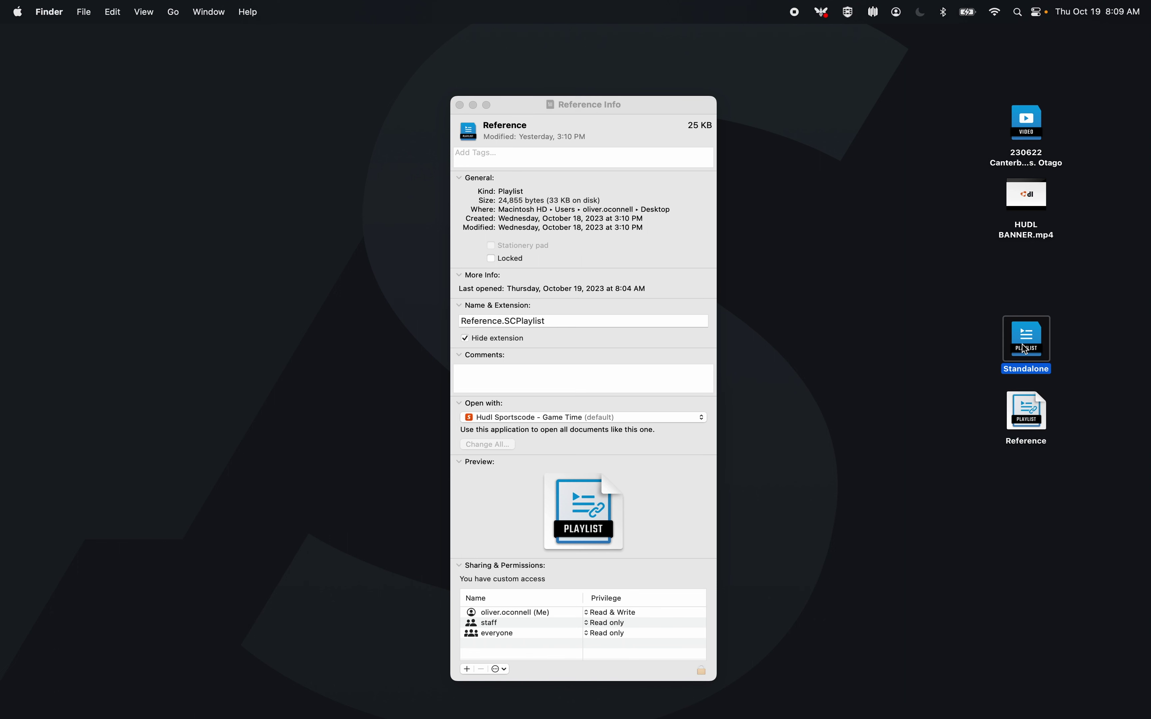
pyautogui.click(460, 105)
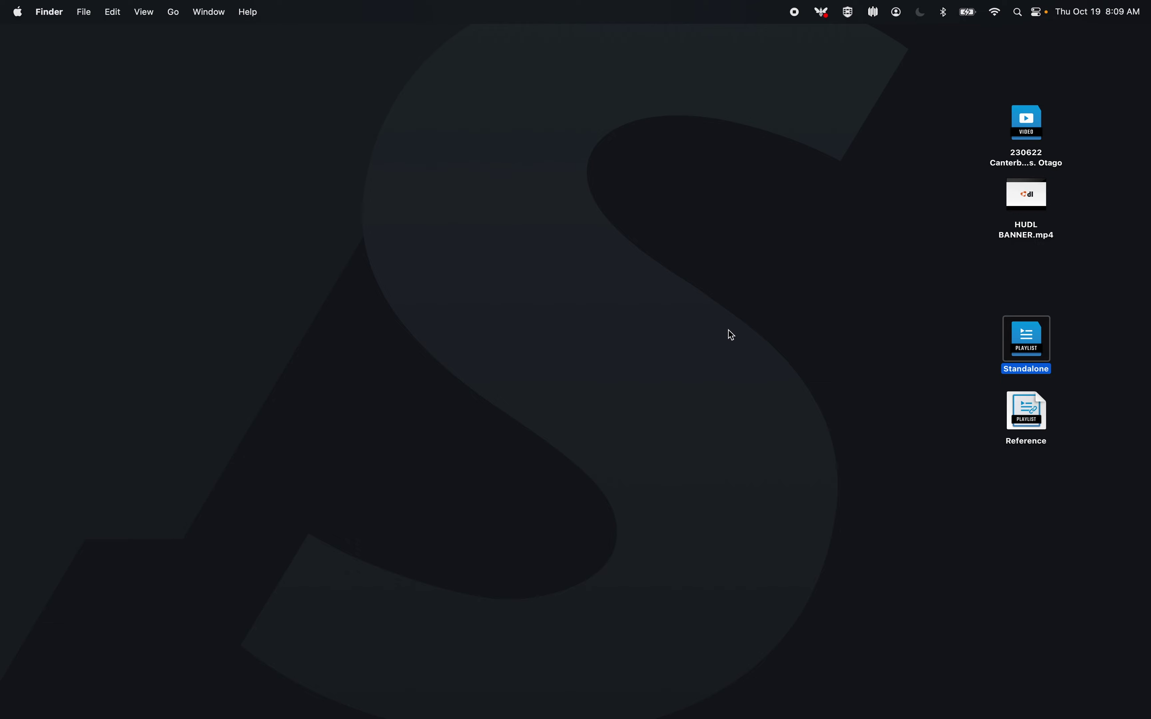
# - Open the Standalone playlist and show the clip trim timeline under the video
pyautogui.click(733, 335)
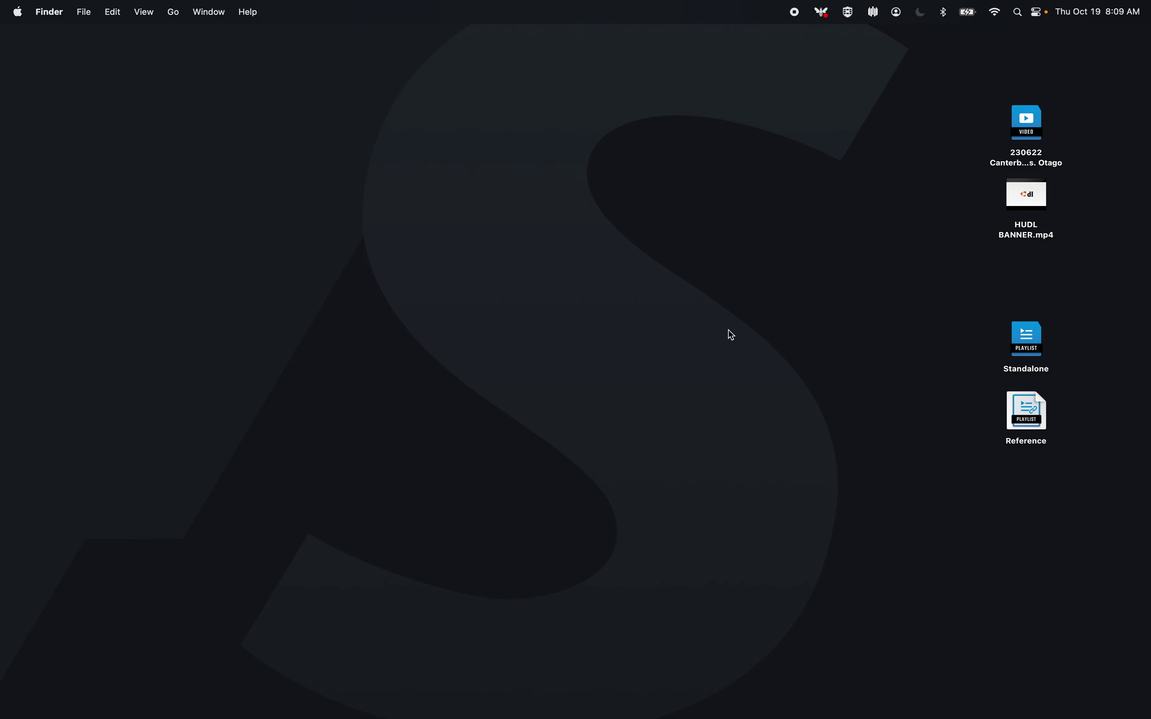
pyautogui.doubleClick(1030, 340)
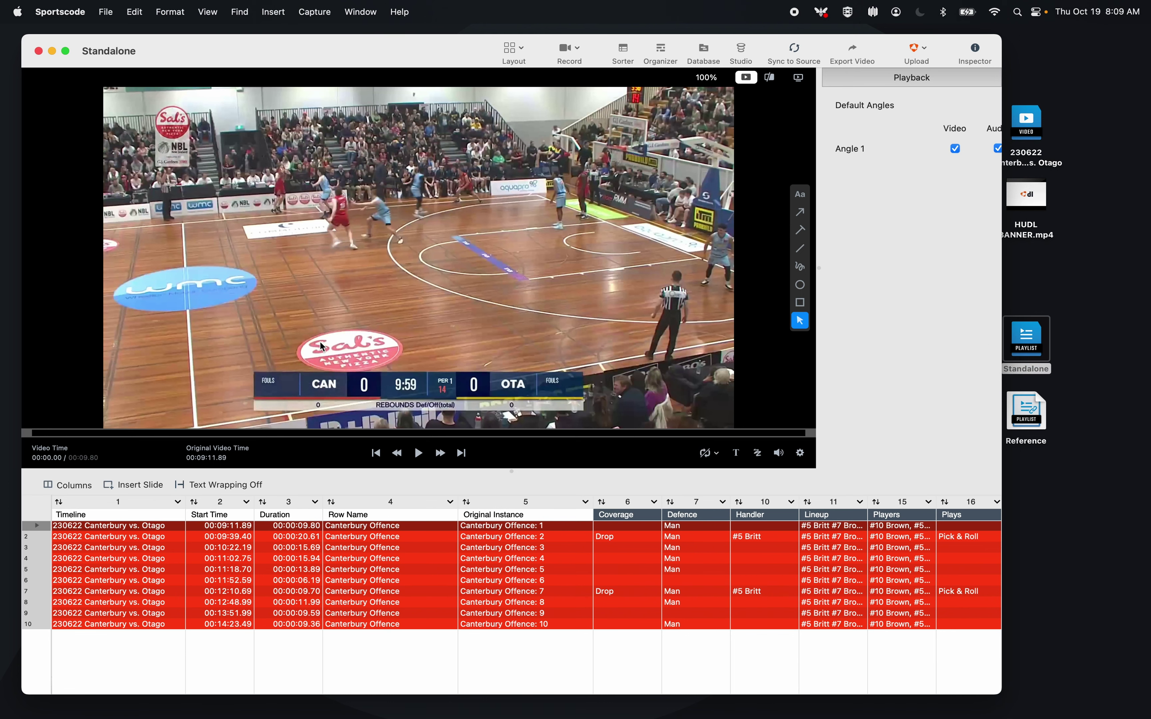
pyautogui.click(772, 80)
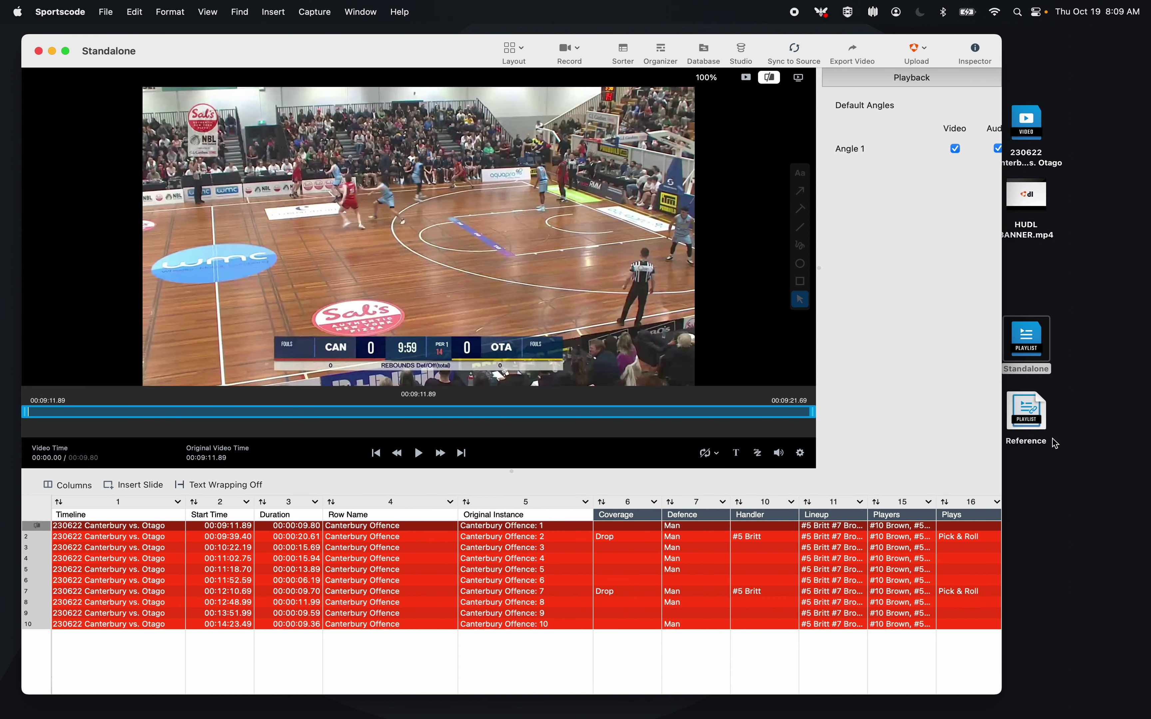
# - Open the Reference playlist and trim its first clip's end to 00:09:21.69
pyautogui.doubleClick(1027, 419)
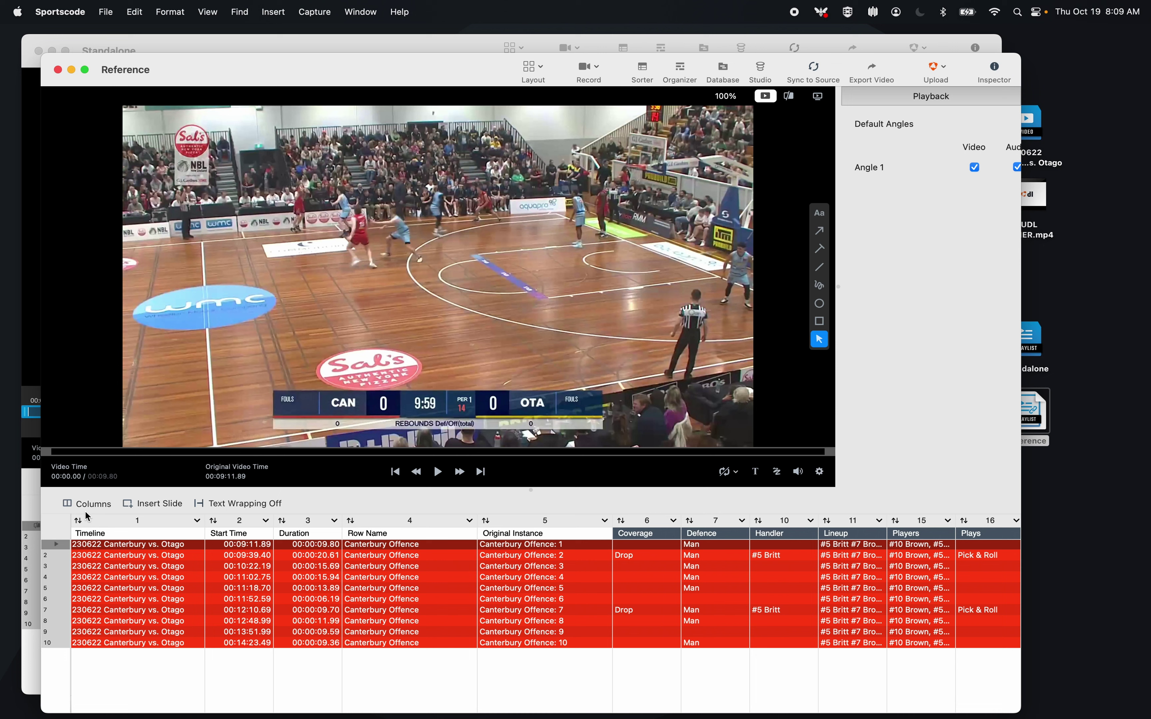
pyautogui.click(789, 97)
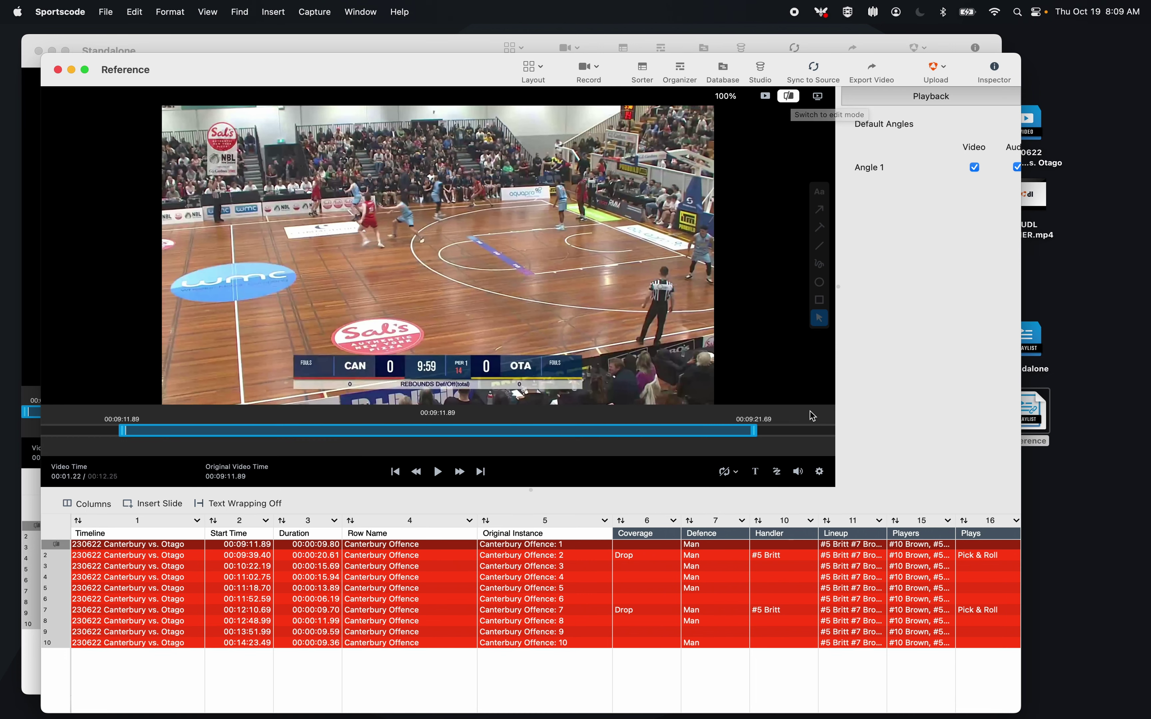
pyautogui.moveTo(755, 431)
pyautogui.mouseDown()
pyautogui.moveTo(830, 431)
pyautogui.moveTo(754, 439)
pyautogui.mouseUp()
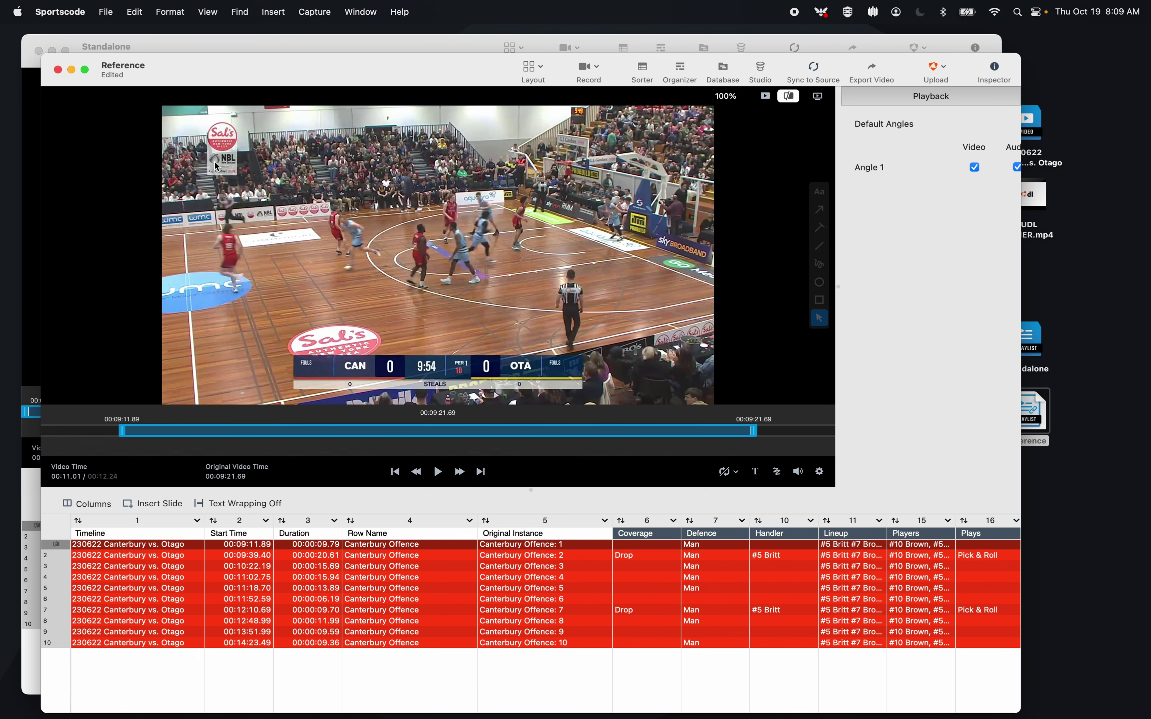
# - Close Reference, return to playback mode, and insert HUDL BANNER.mp4 as Standalone's row 4
pyautogui.click(57, 70)
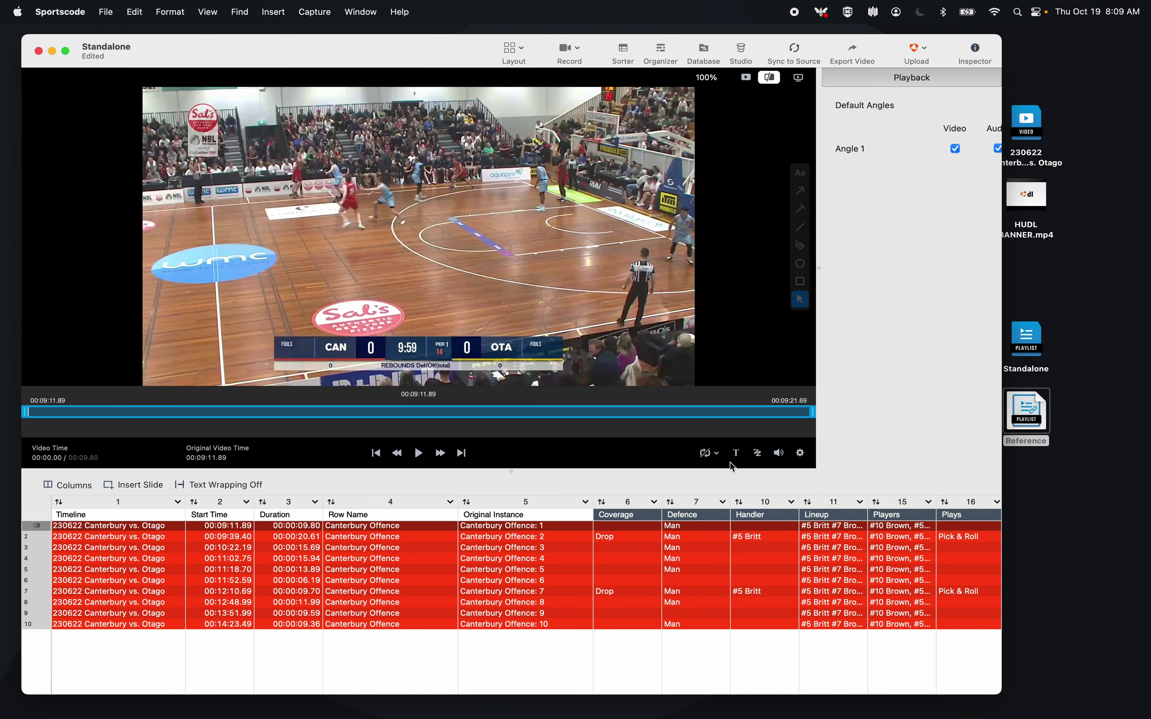
pyautogui.click(745, 78)
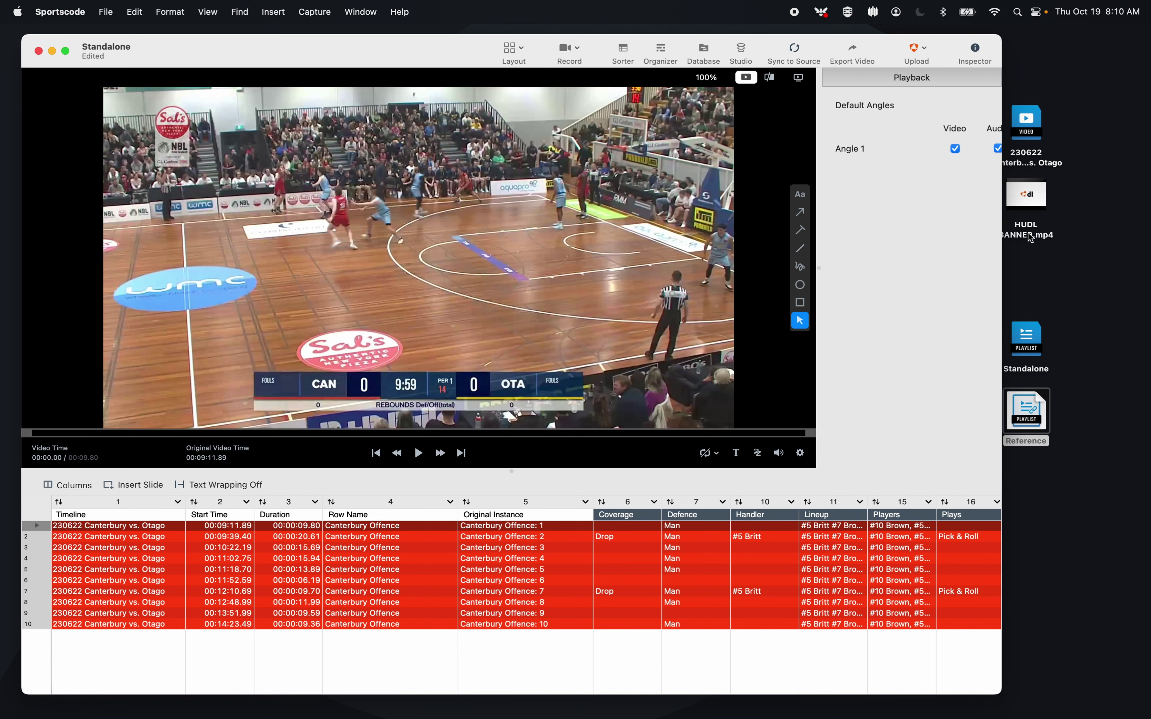
pyautogui.moveTo(1031, 237); pyautogui.dragTo(453, 565)
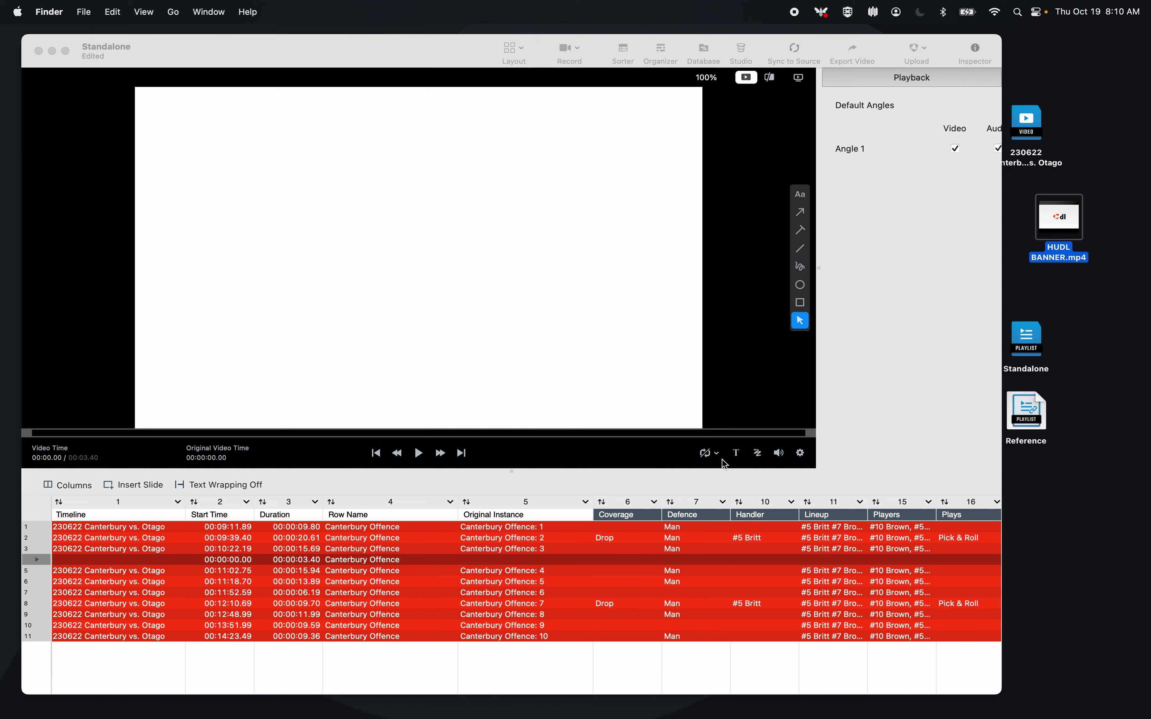
# - Play the 3.4-second banner clip muted, pause it, and close the Standalone window
pyautogui.click(778, 458)
pyautogui.click(779, 457)
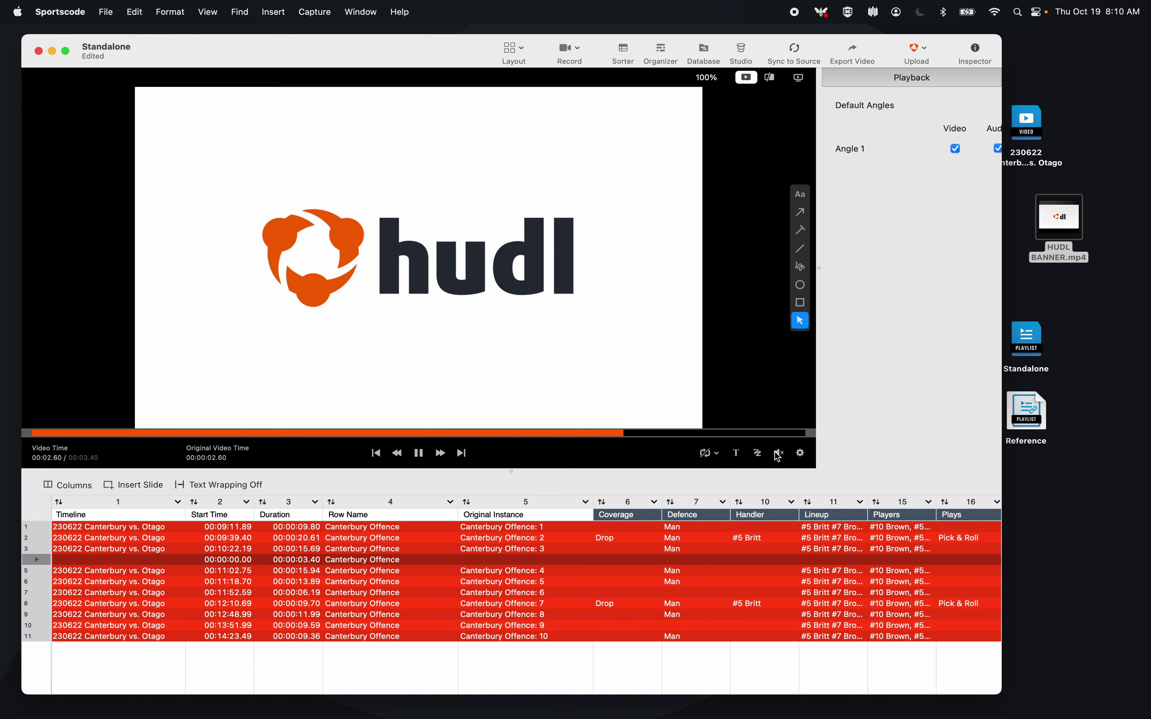
pyautogui.press('space')
pyautogui.click(40, 51)
# - Move the HUDL BANNER.mp4 desktop icon slightly up and to the left
pyautogui.click(1089, 279)
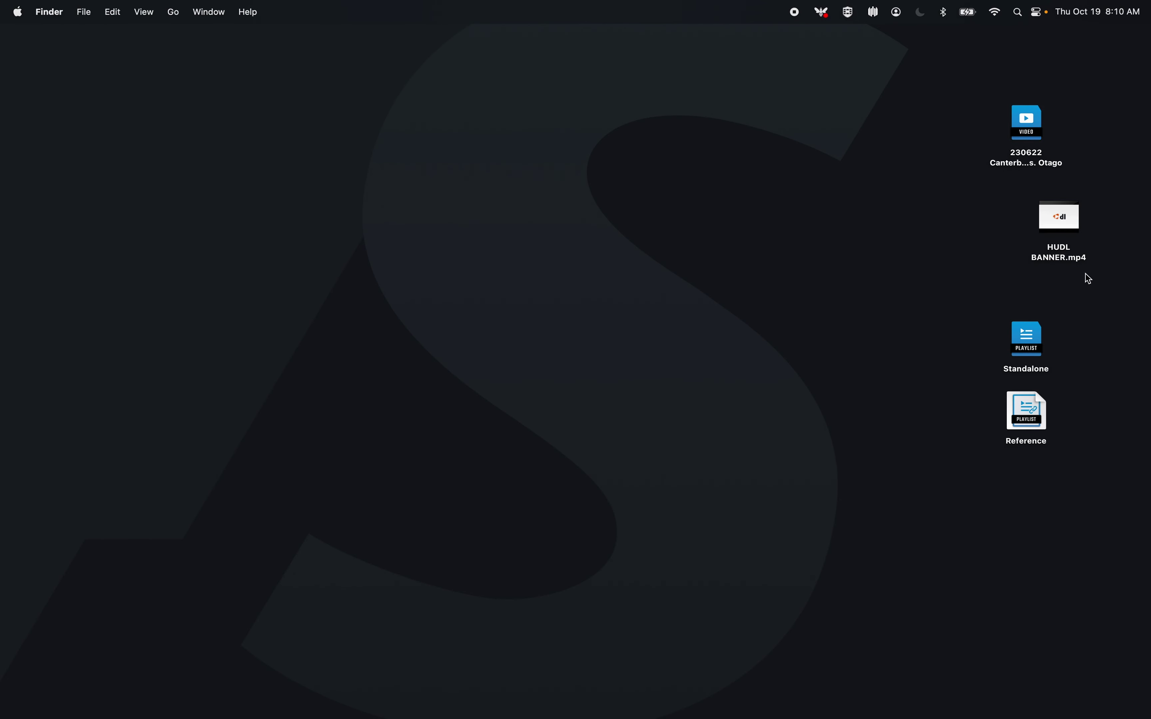
pyautogui.moveTo(1064, 258); pyautogui.dragTo(1032, 245)
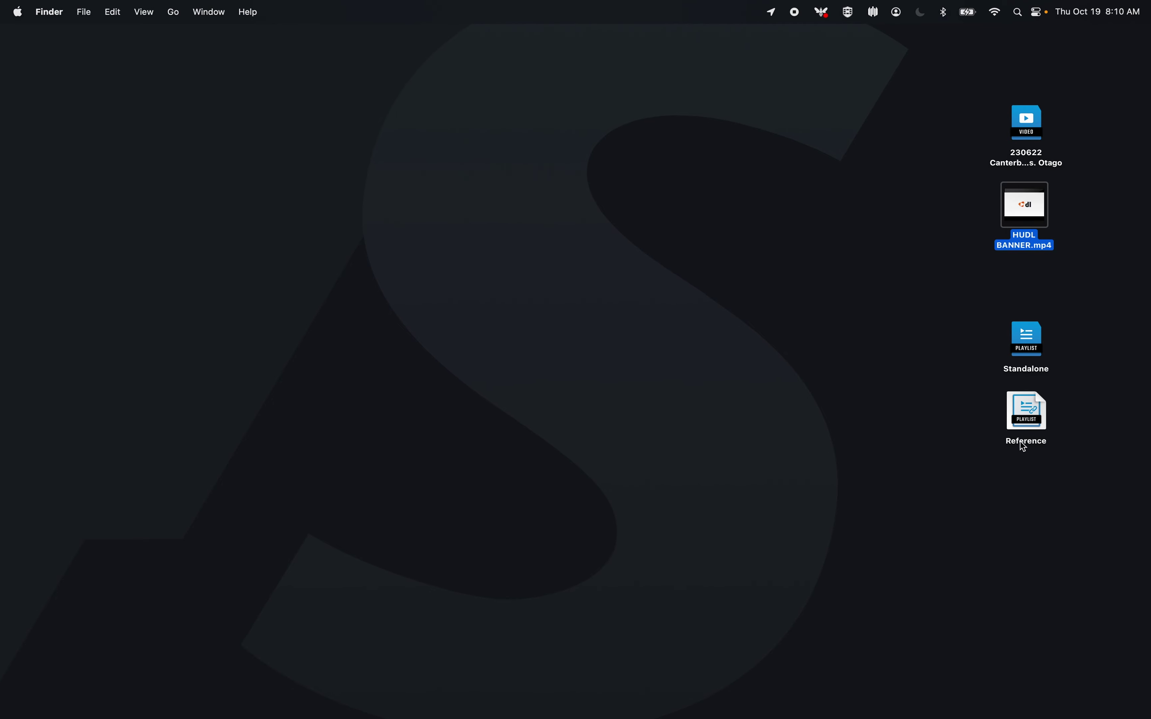
# - Reopen the Reference playlist, nudge its window into place, and show the File menu
pyautogui.doubleClick(1027, 426)
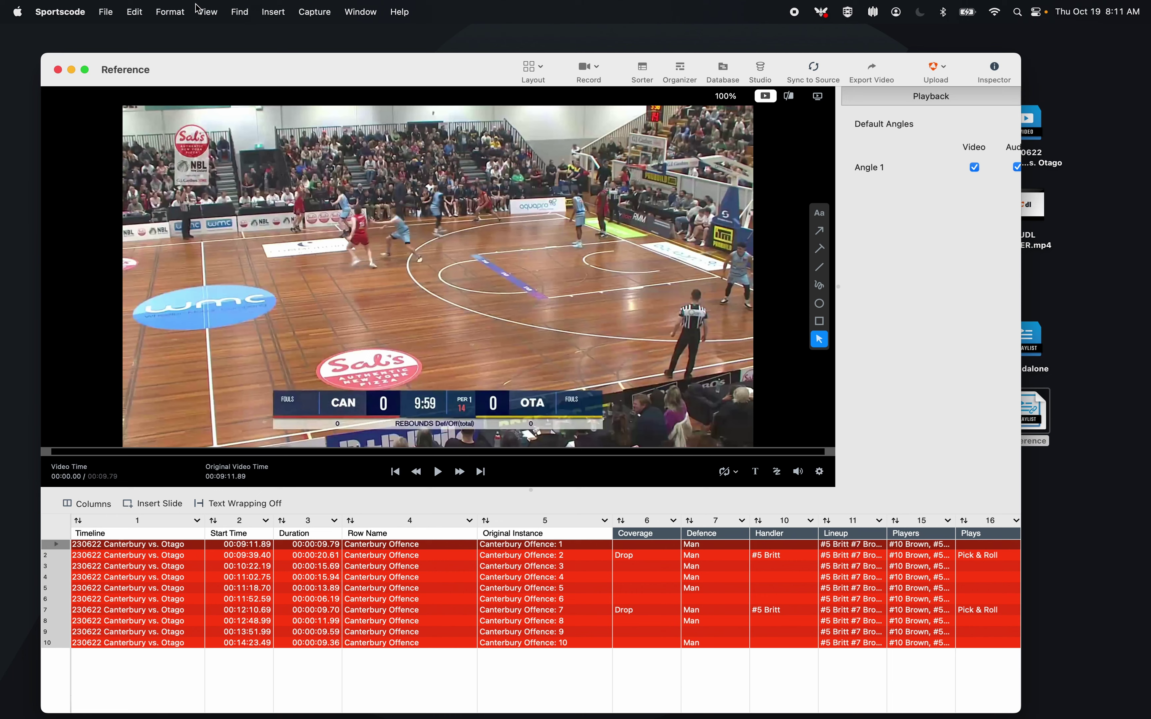
pyautogui.moveTo(186, 70); pyautogui.dragTo(187, 58)
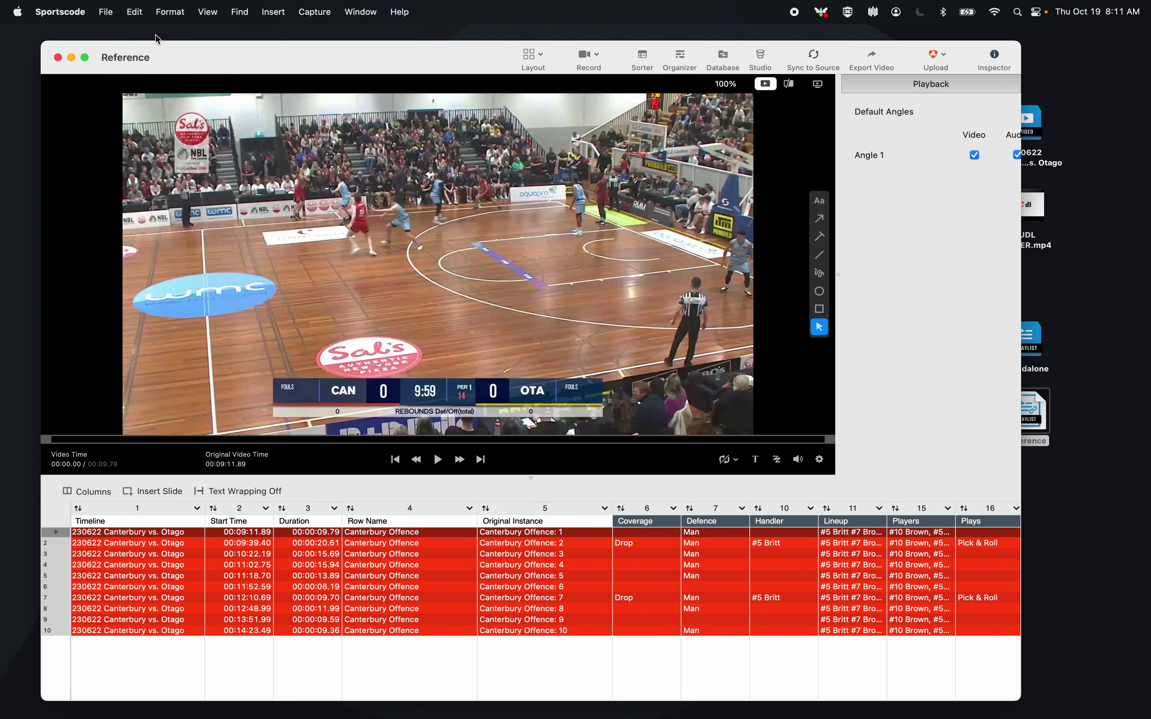
pyautogui.click(109, 10)
pyautogui.click(105, 5)
pyautogui.click(105, 4)
pyautogui.click(132, 307)
pyautogui.moveTo(339, 59); pyautogui.dragTo(345, 56)
pyautogui.click(105, 12)
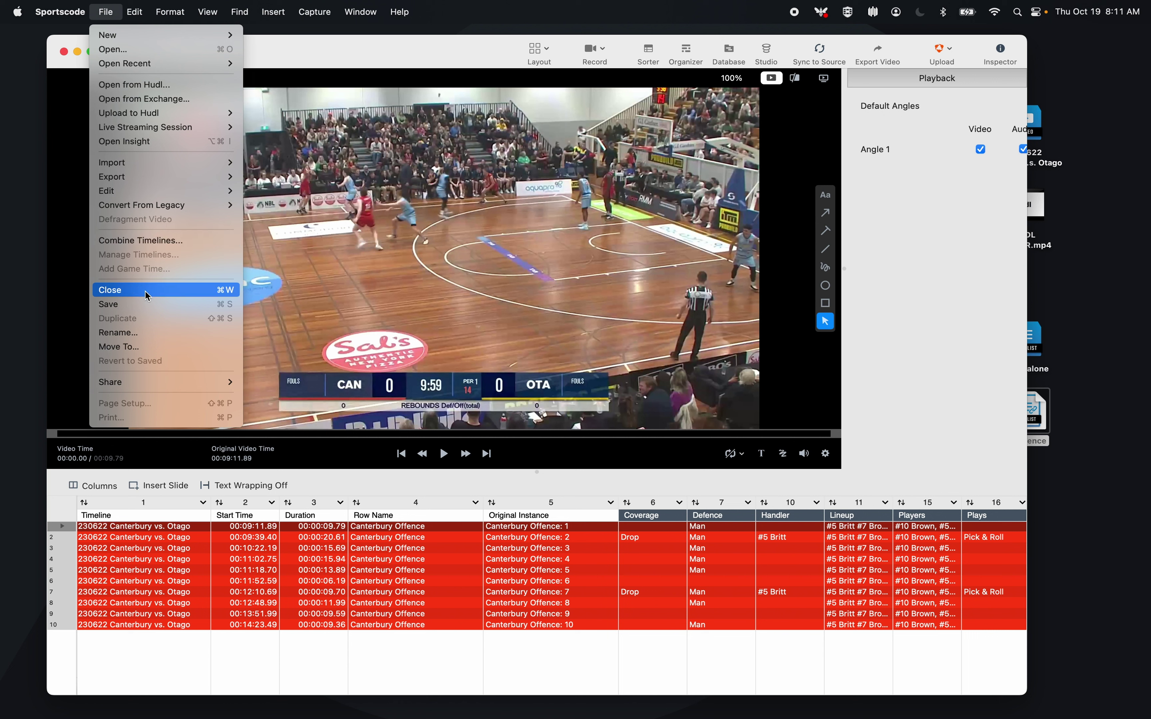
# - Save Reference as a standalone copy named 'Meeting Playlist' on the desktop
pyautogui.press('alt')
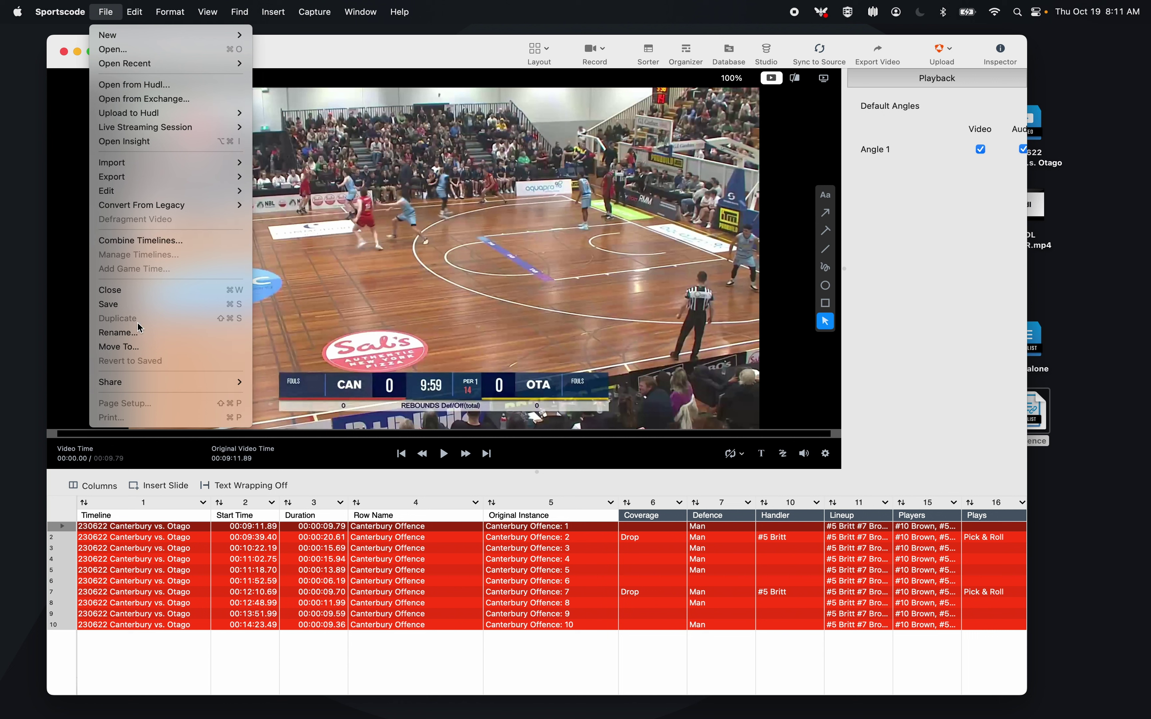
pyautogui.press('alt')
pyautogui.press('alt')
pyautogui.press('alt')
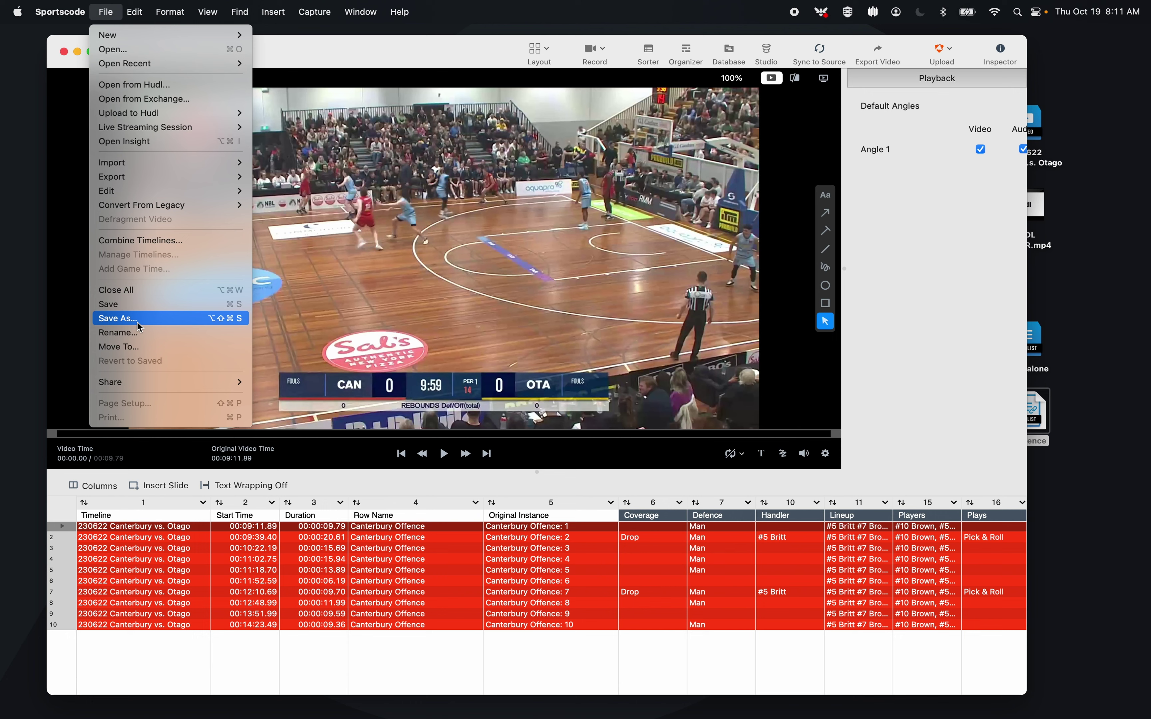
pyautogui.click(137, 323)
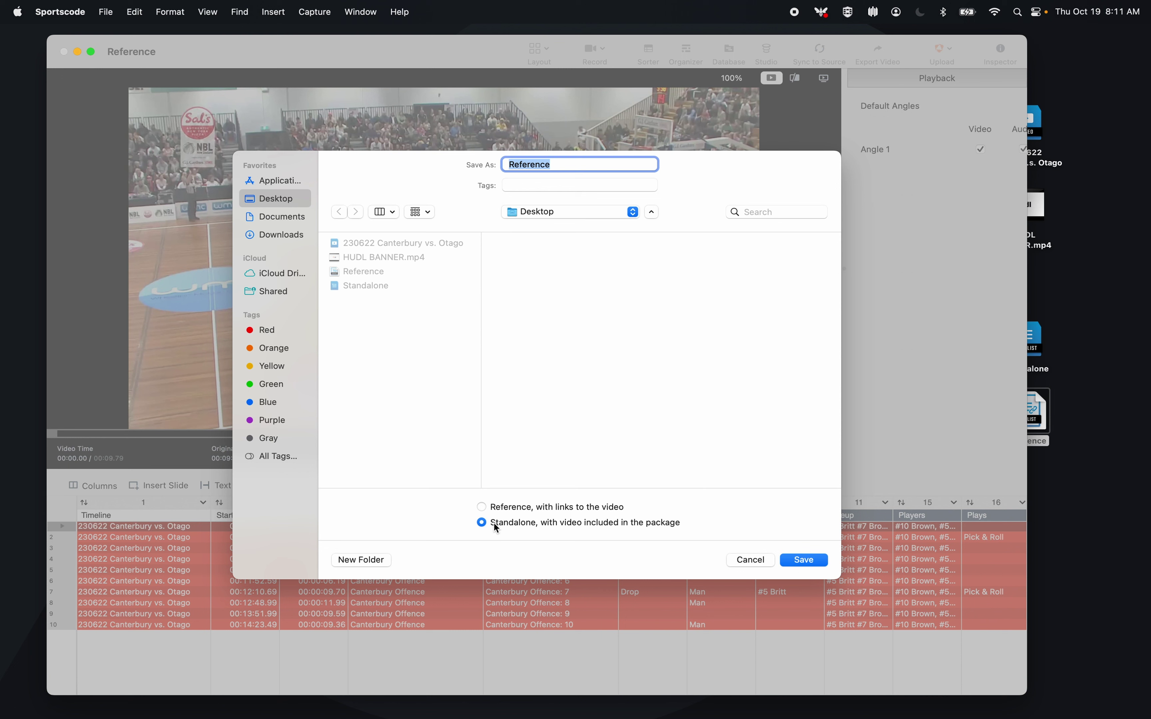
pyautogui.write('Meeting Playlist')
pyautogui.press('Return')
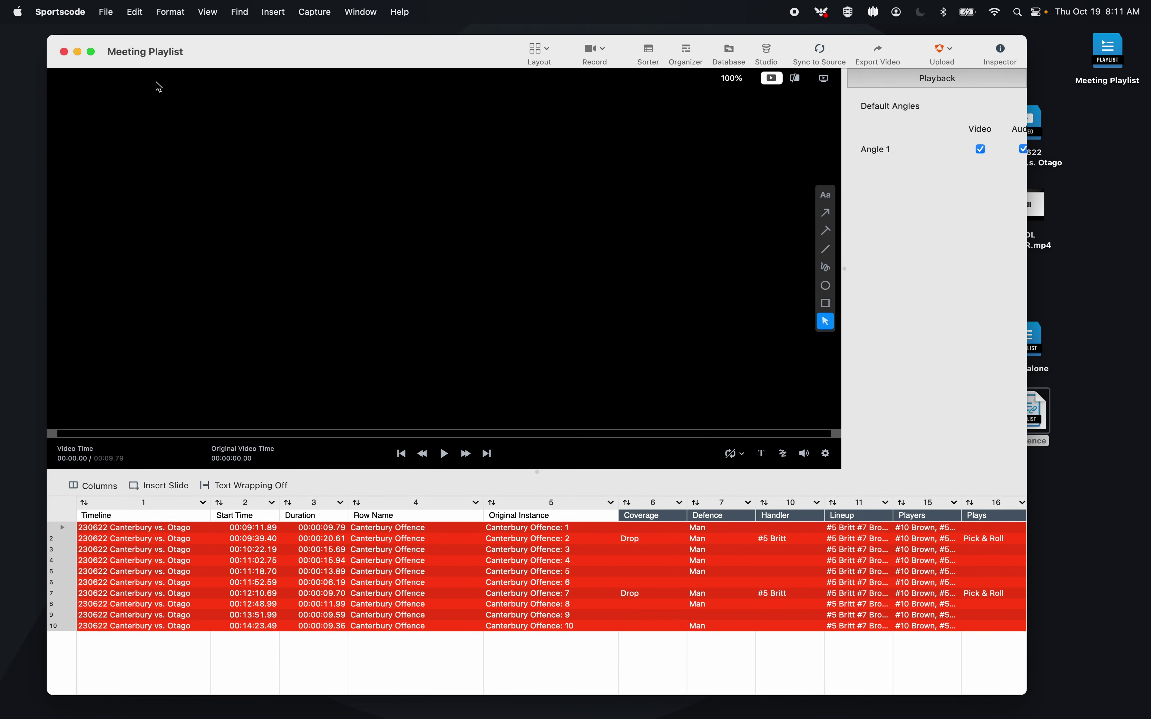
# - Close the Meeting Playlist window and place its desktop icon beneath Reference
pyautogui.click(63, 51)
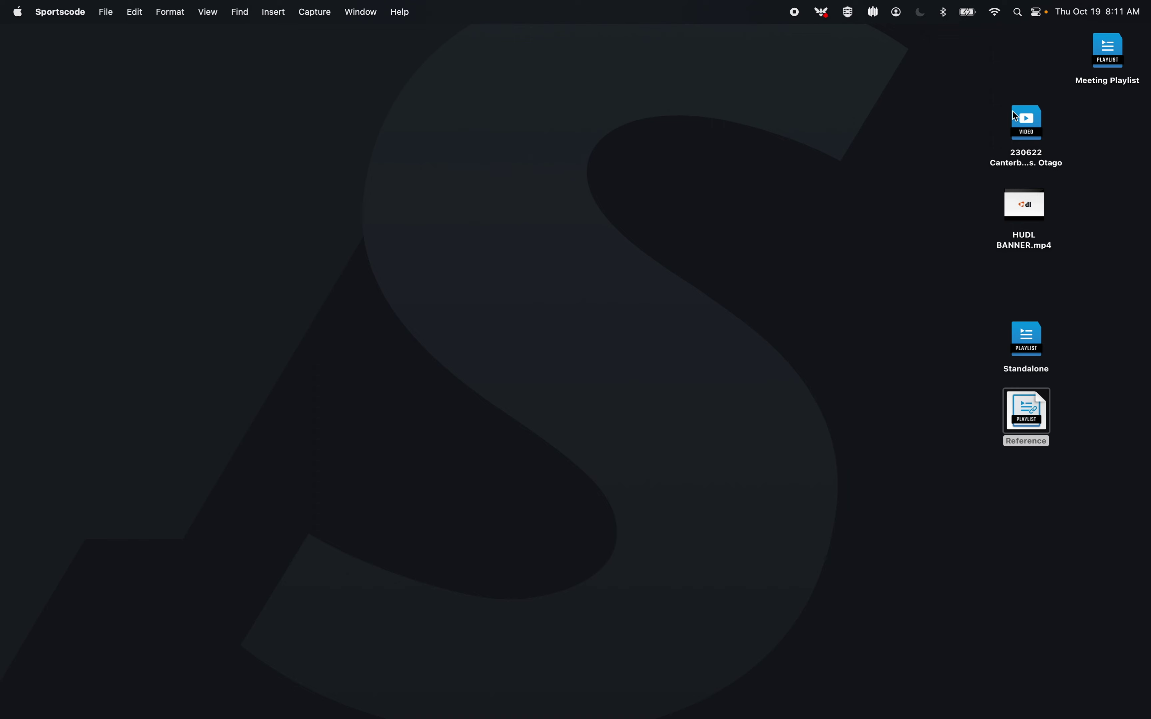
pyautogui.moveTo(1111, 55); pyautogui.dragTo(1031, 480)
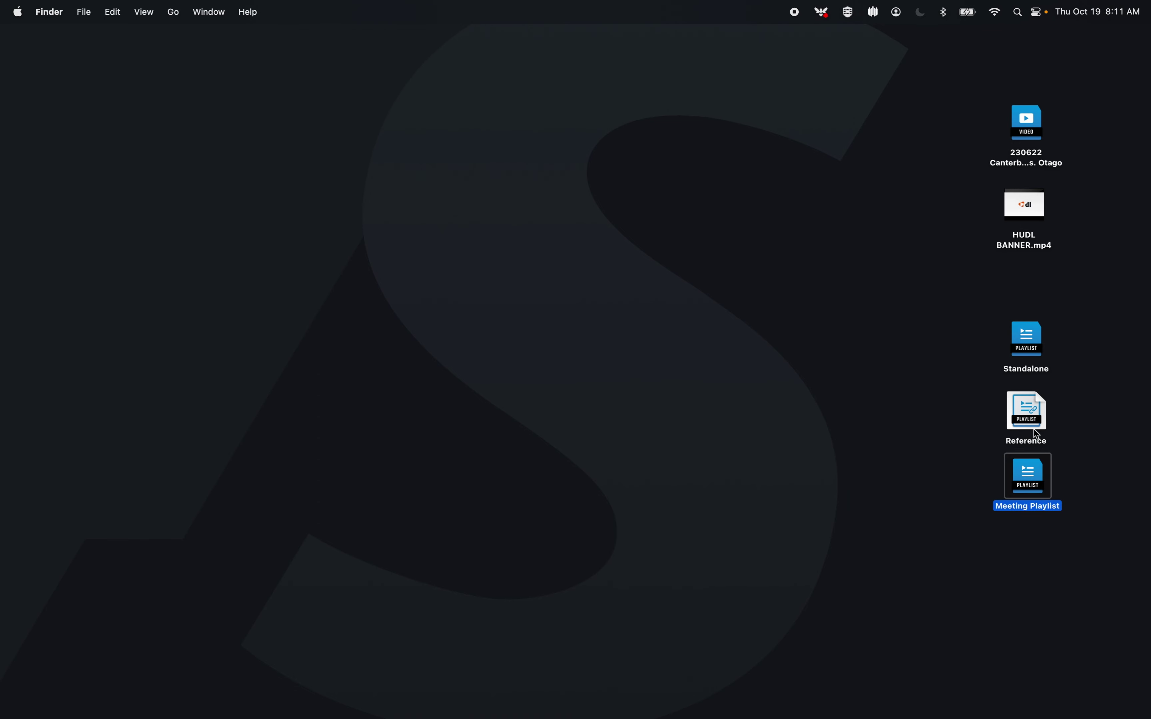
pyautogui.click(1036, 430)
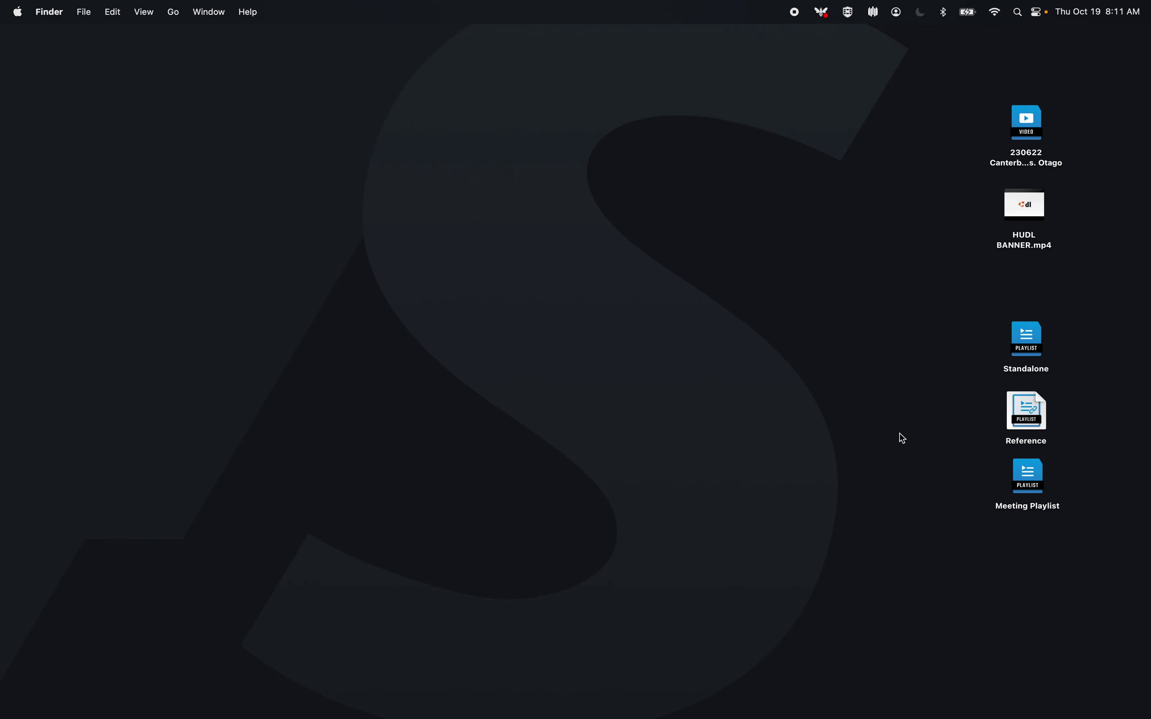